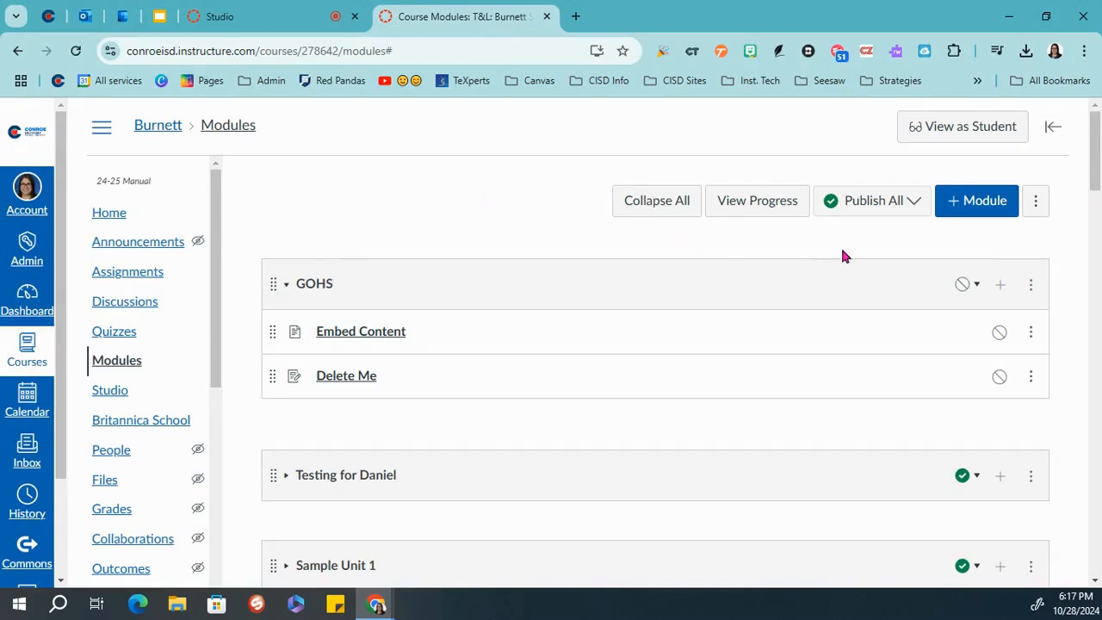
Add a newly created assignment named Sample Google Assignment to the GOHS module
click(1000, 286)
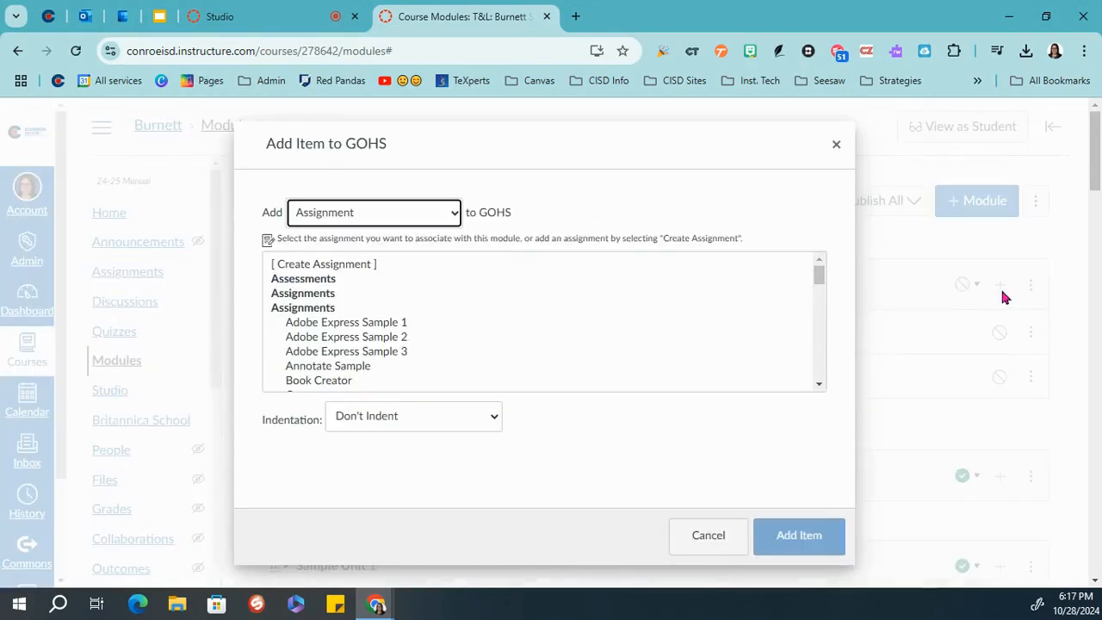
click(361, 264)
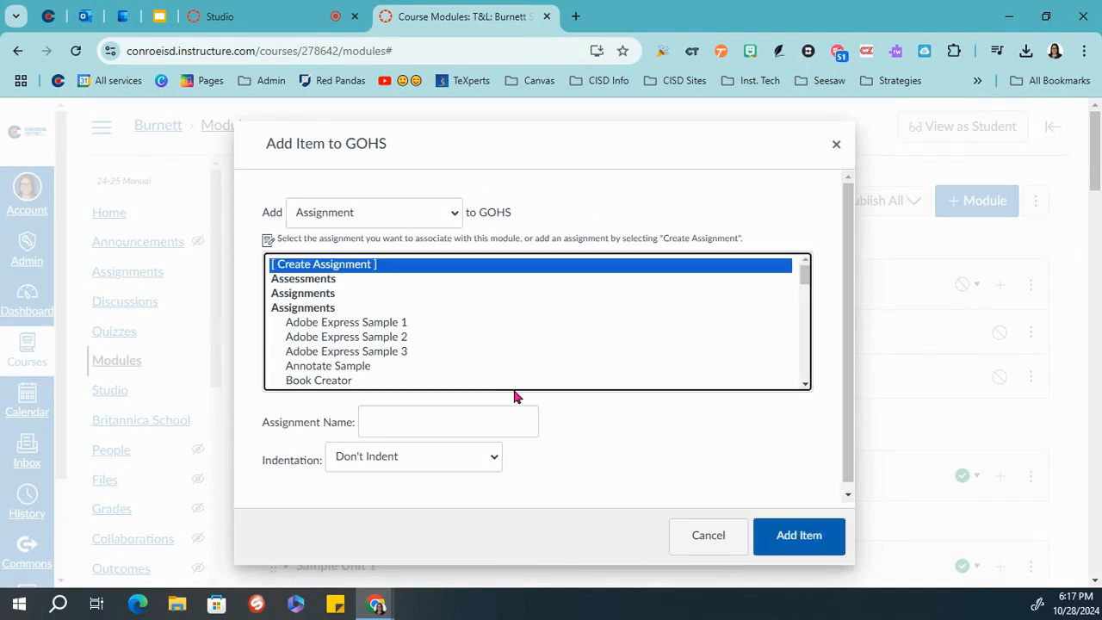
click(455, 416)
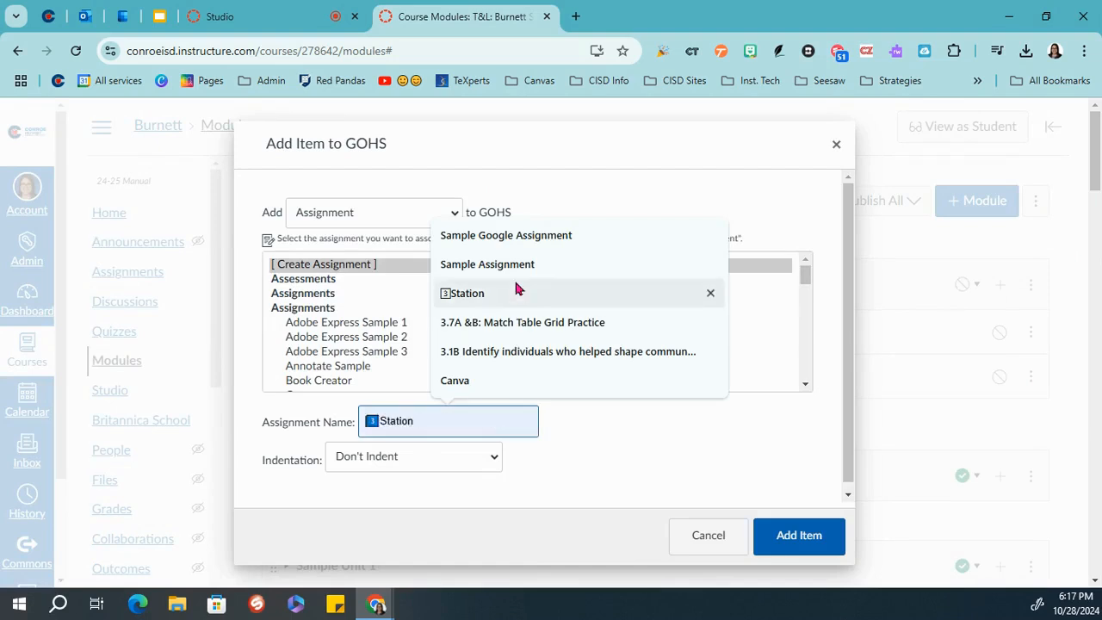
click(529, 237)
click(809, 538)
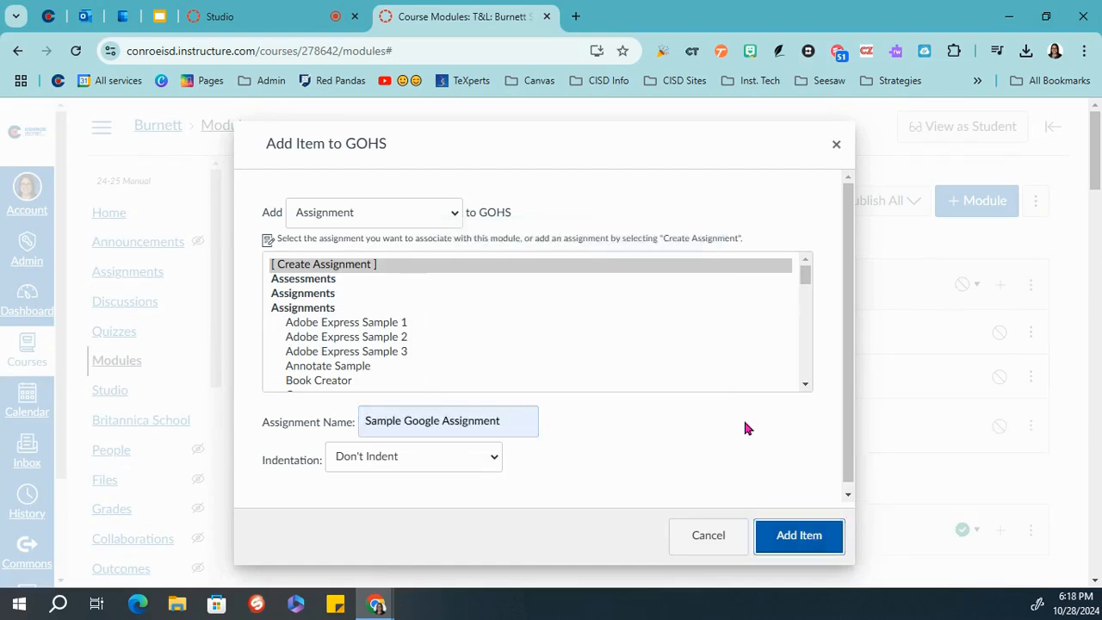
Open Sample Google Assignment for editing and set its submission type to External Tool
click(445, 423)
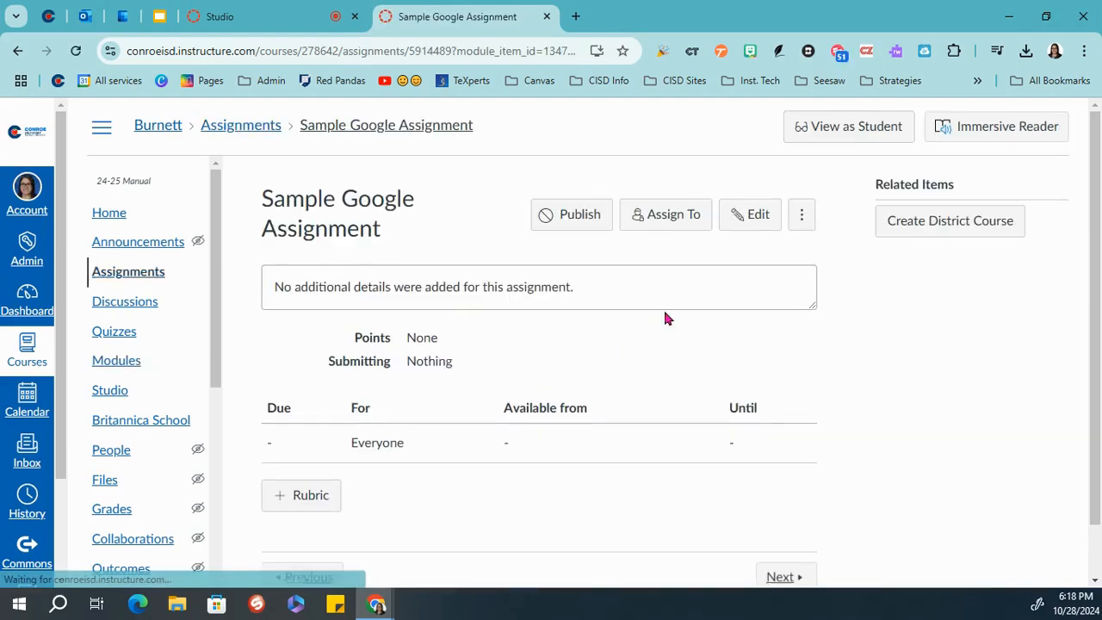
click(758, 217)
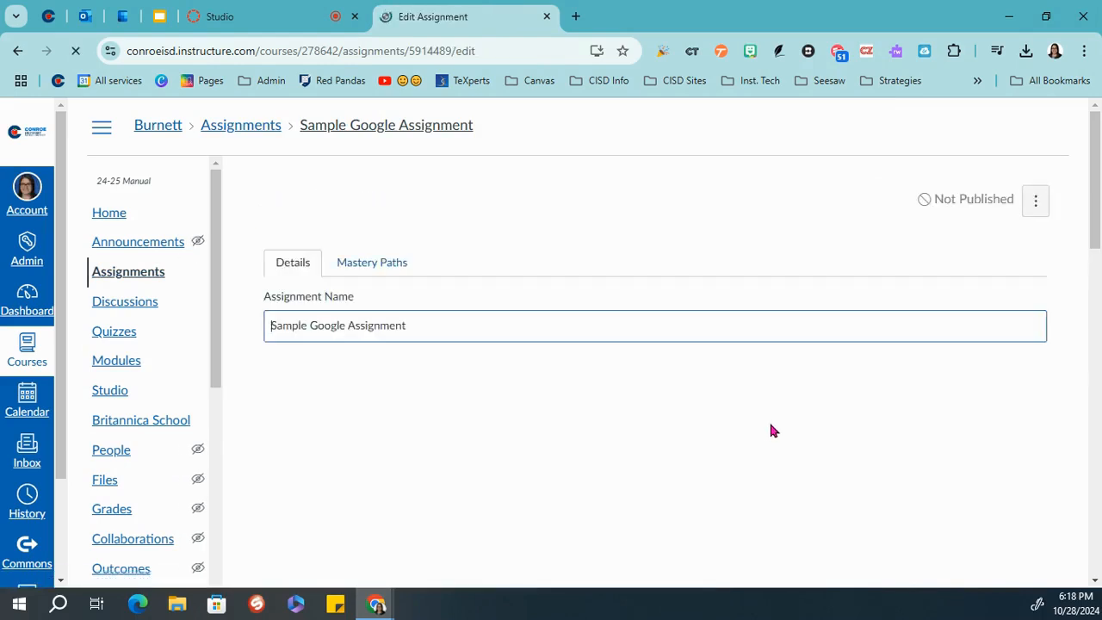
scroll(627, 490, down, 8)
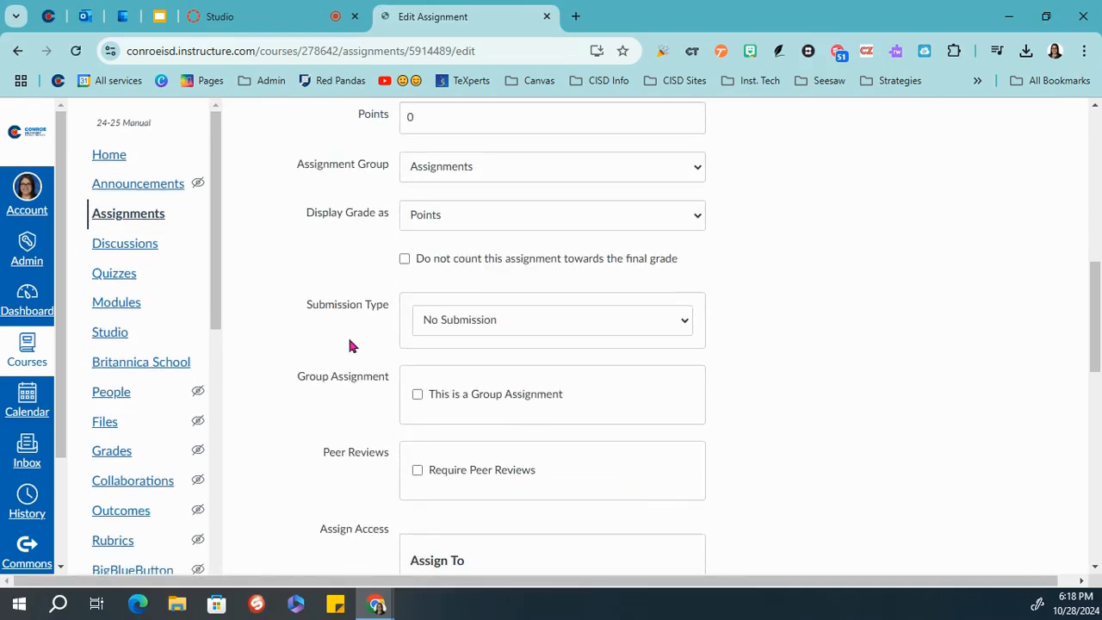
drag(306, 305, 404, 306)
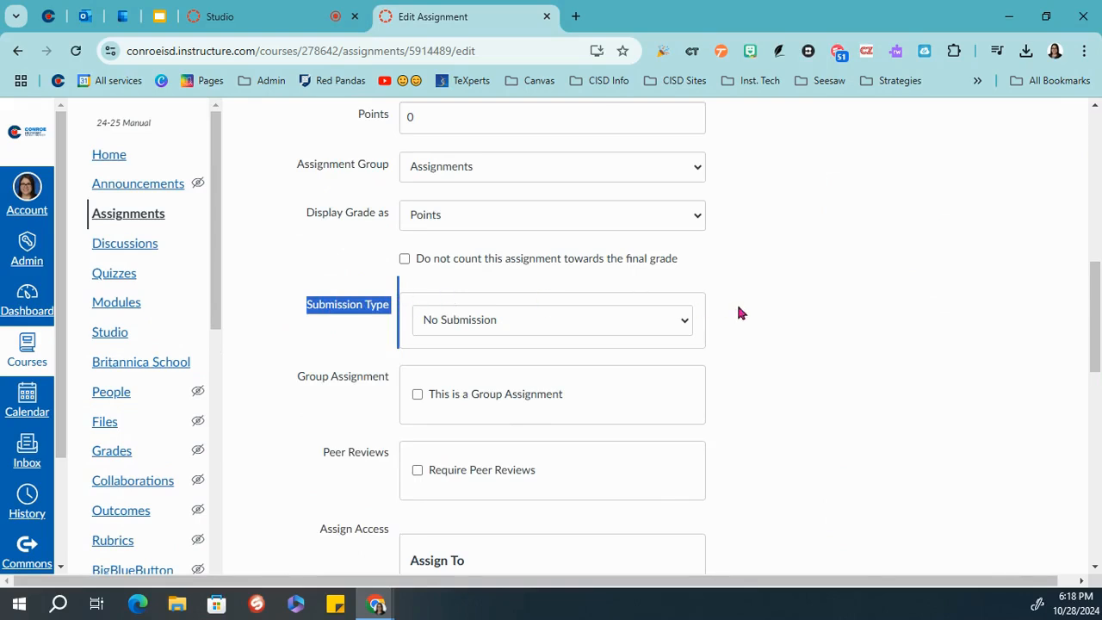
click(685, 320)
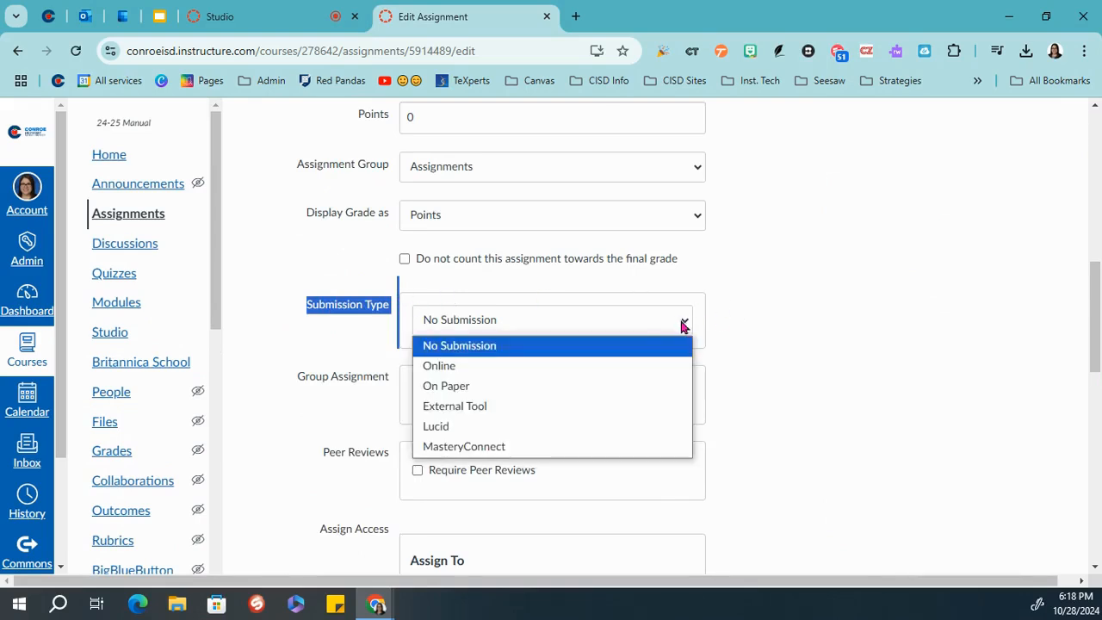
click(488, 413)
Find the available external tools and choose Google Assignments (LTI 1.3) for the submission
click(670, 424)
scroll(646, 349, down, 5)
scroll(641, 351, down, 5)
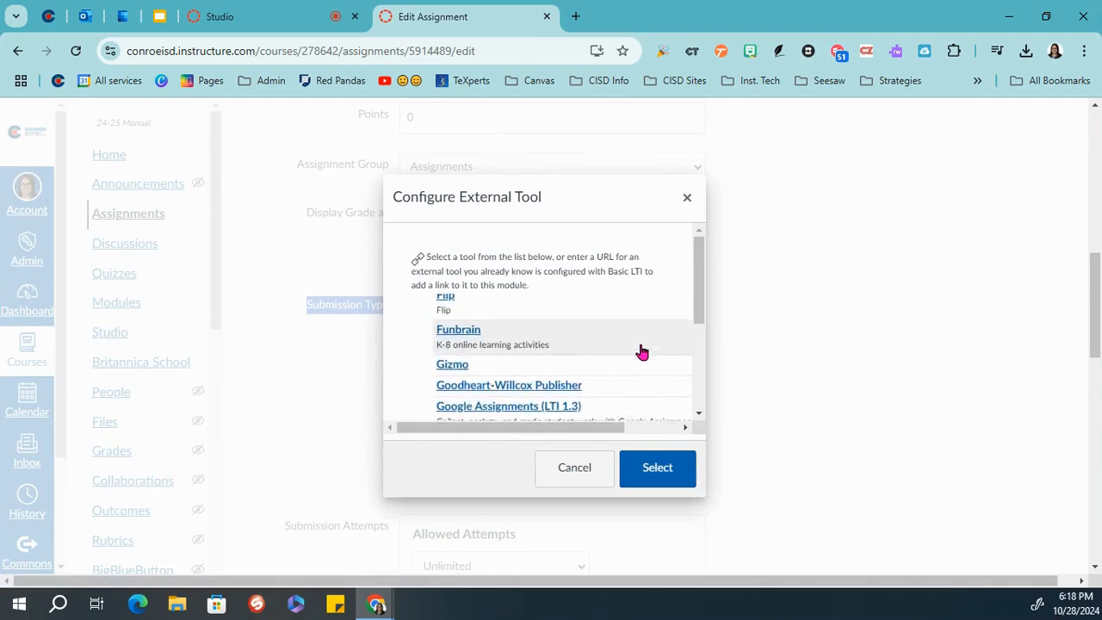
scroll(642, 352, down, 1)
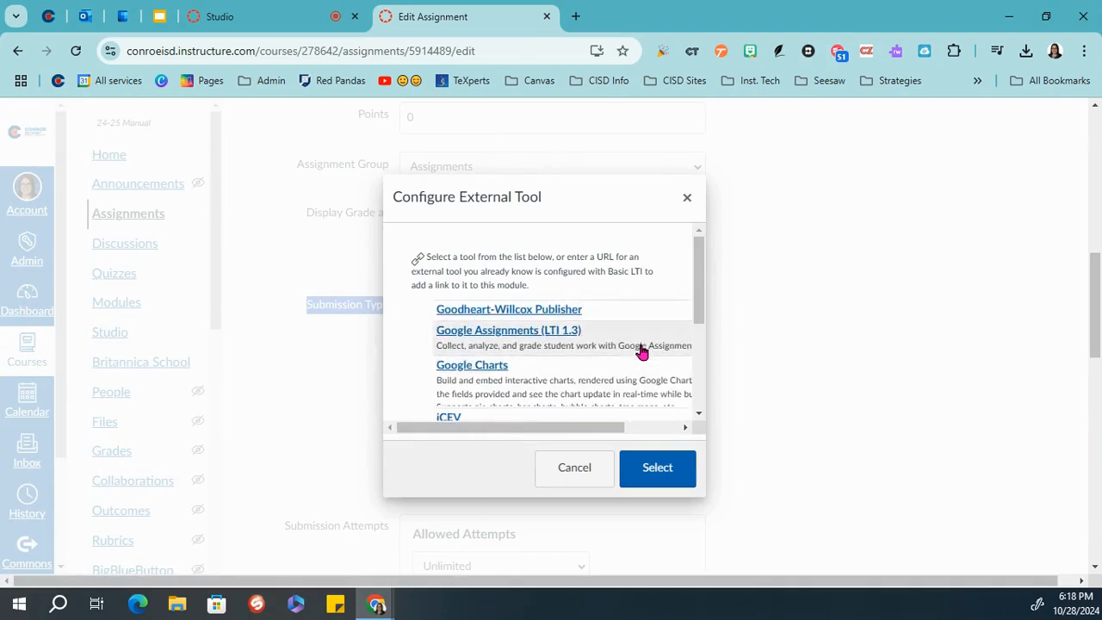
click(575, 334)
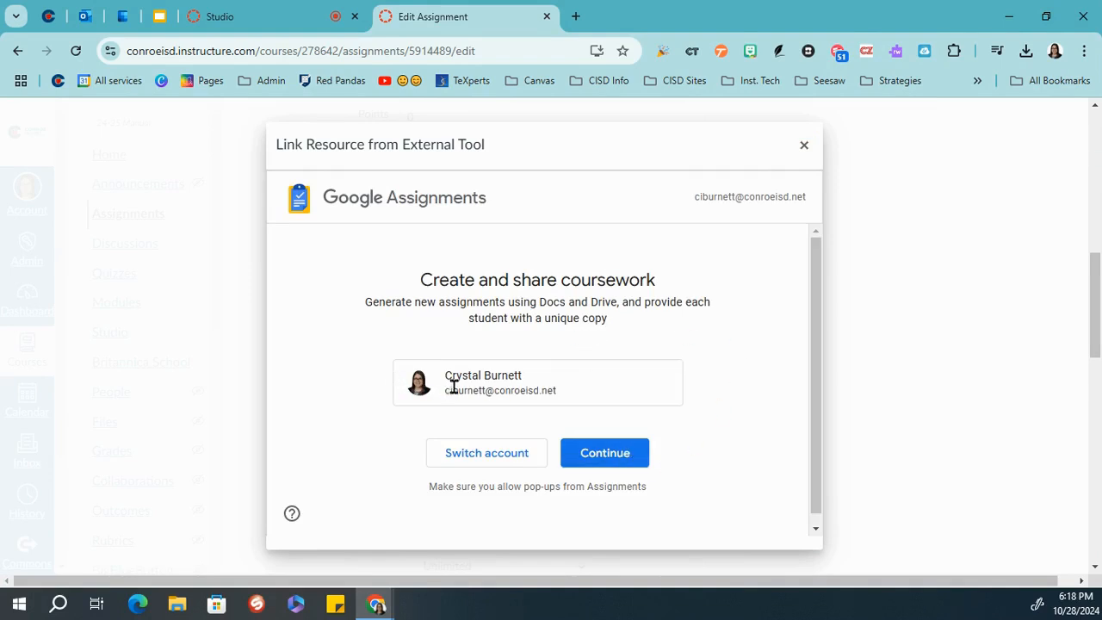
Continue into Google Assignments with the listed account and close the accessibility toolbar covering the assignment form
drag(449, 390, 575, 398)
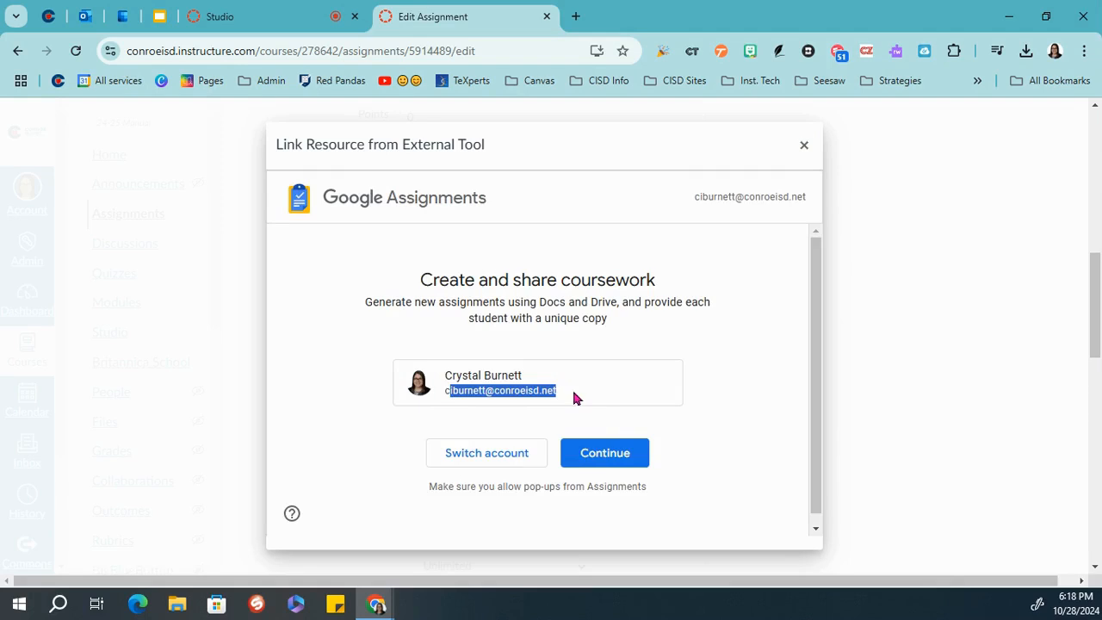
click(628, 460)
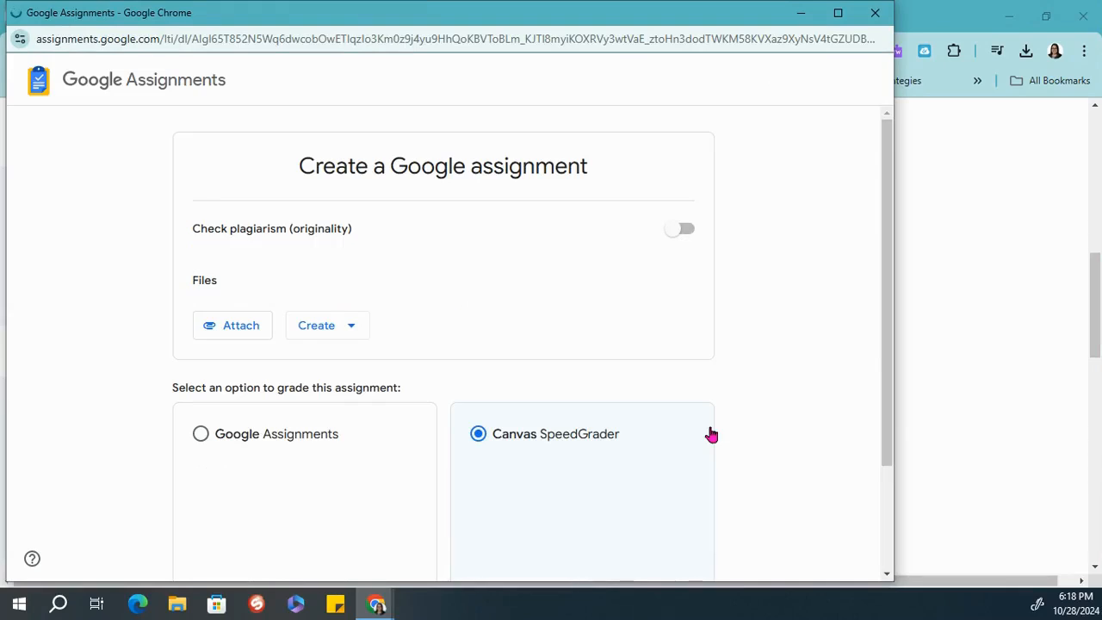
scroll(437, 287, down, 1)
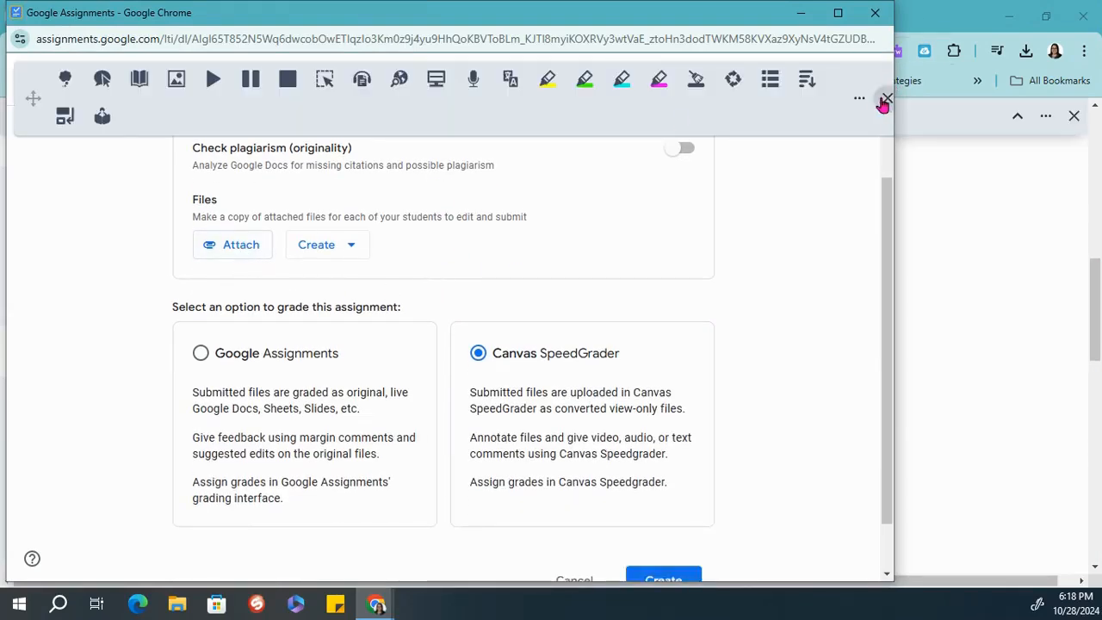
click(887, 97)
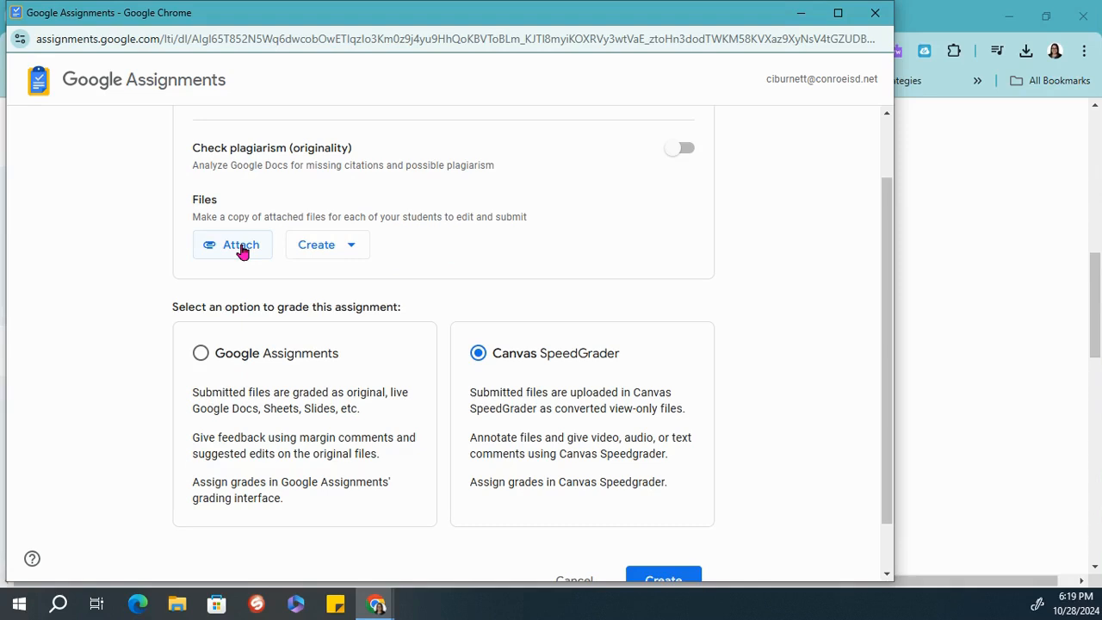
Examine the new-file types, and open the Drive attachment picker to review its filters, My Drive, shared drives and upload options
click(351, 246)
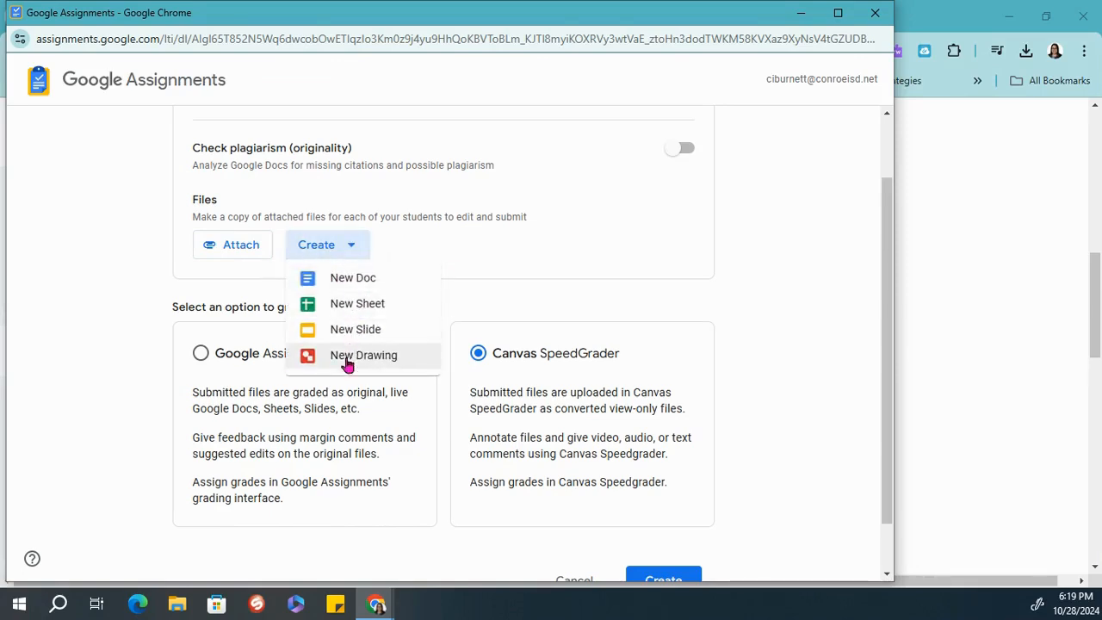
click(453, 240)
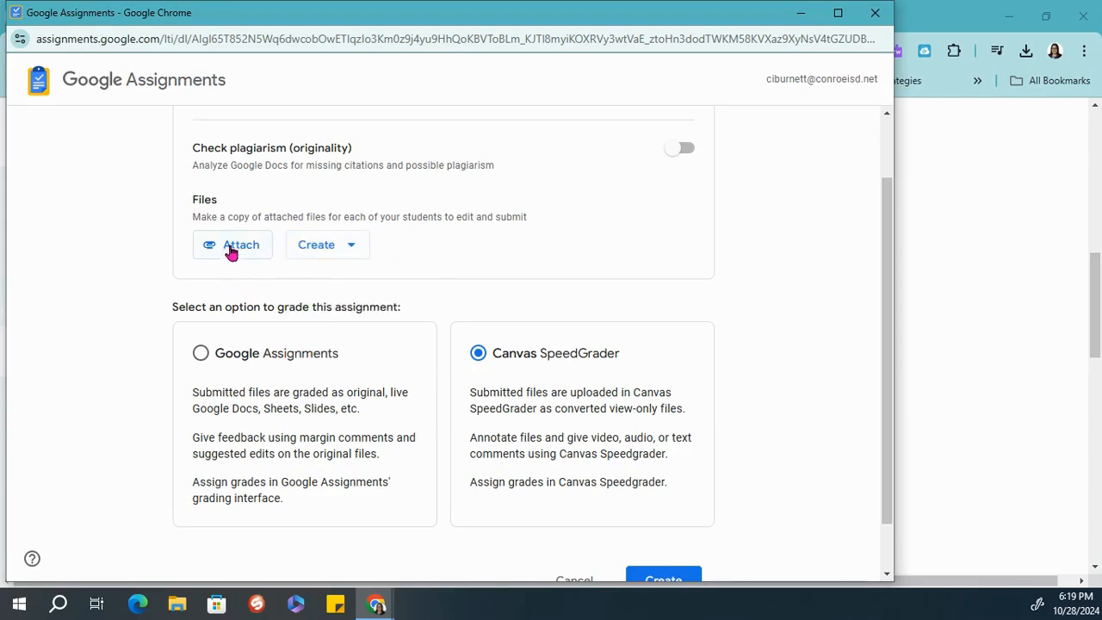
click(230, 250)
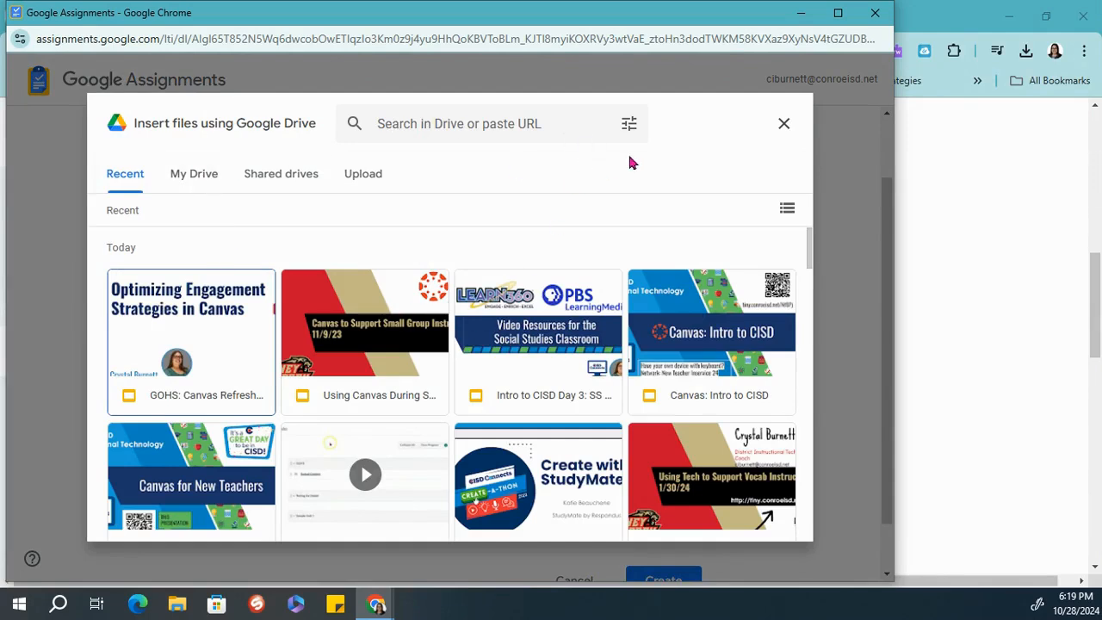
click(631, 129)
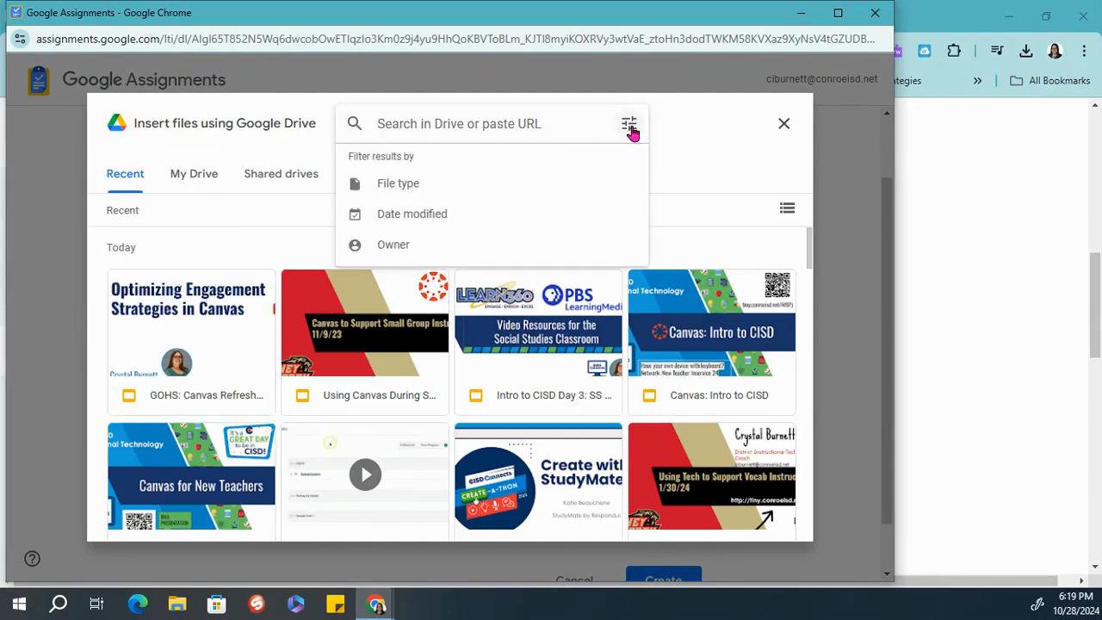
click(687, 137)
click(194, 182)
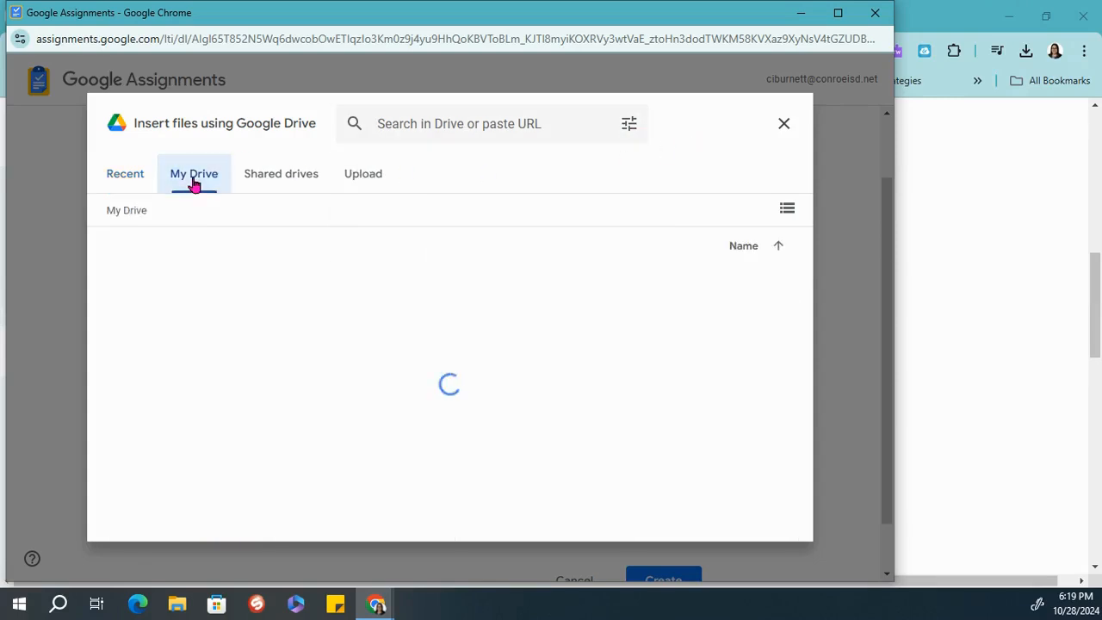
click(303, 183)
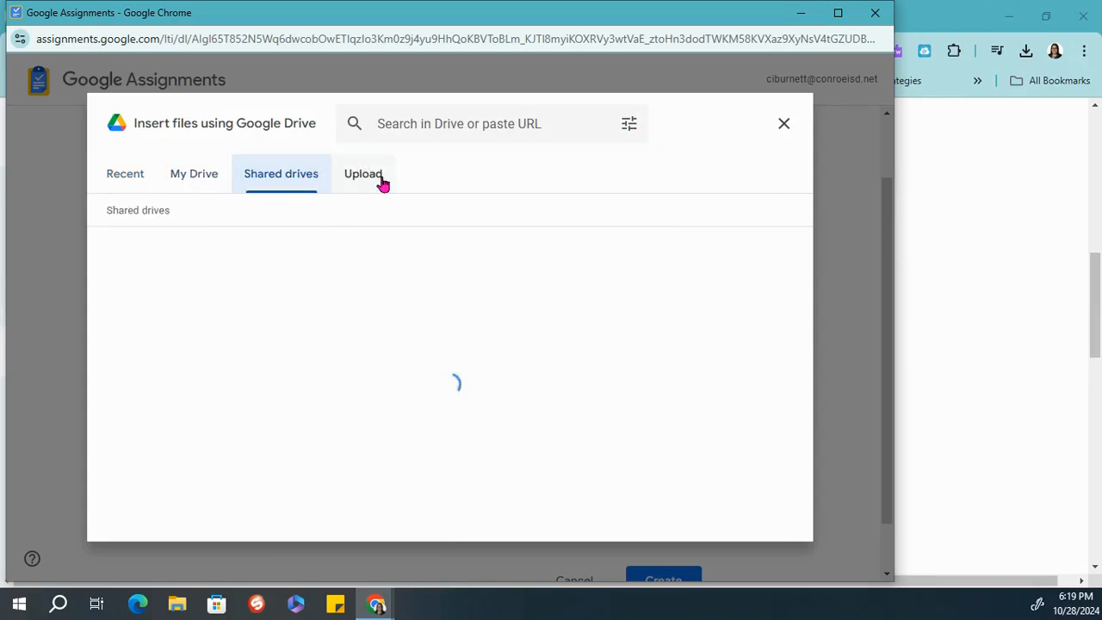
click(384, 183)
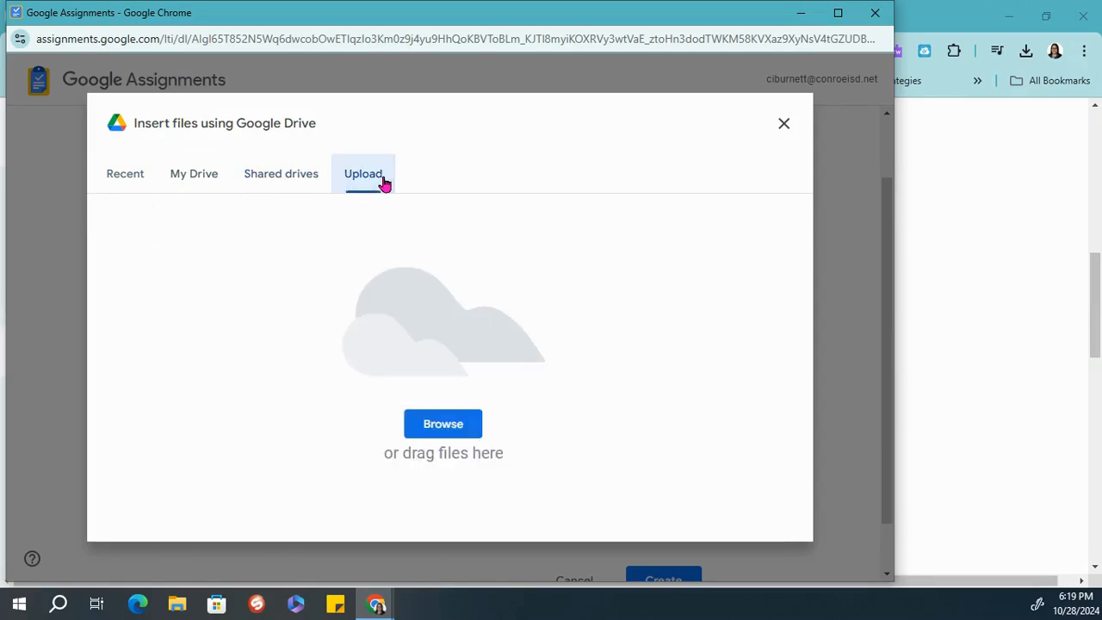
Attach the Copy of Instagram Stories template file from the recent Drive files
click(125, 176)
scroll(322, 241, down, 3)
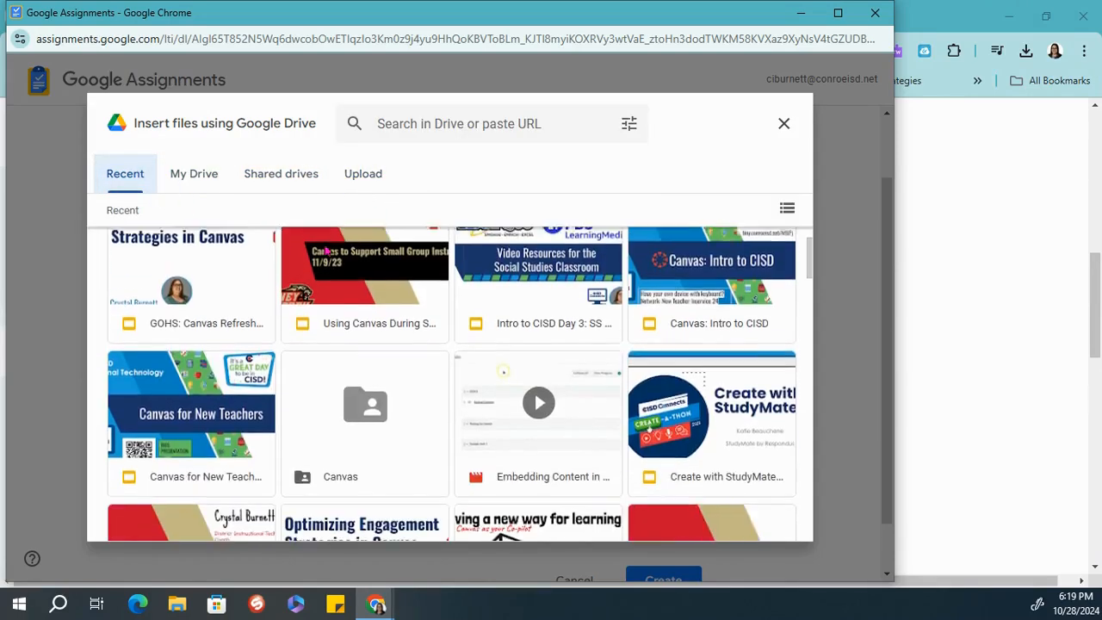
scroll(514, 456, down, 7)
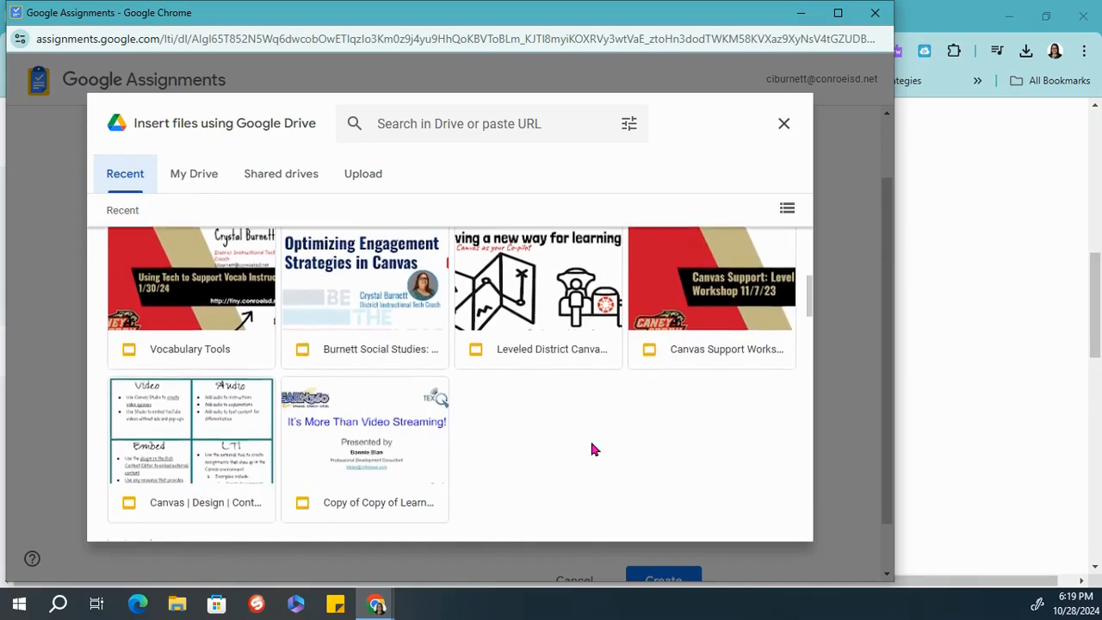
scroll(514, 426, down, 4)
scroll(418, 419, up, 2)
click(397, 421)
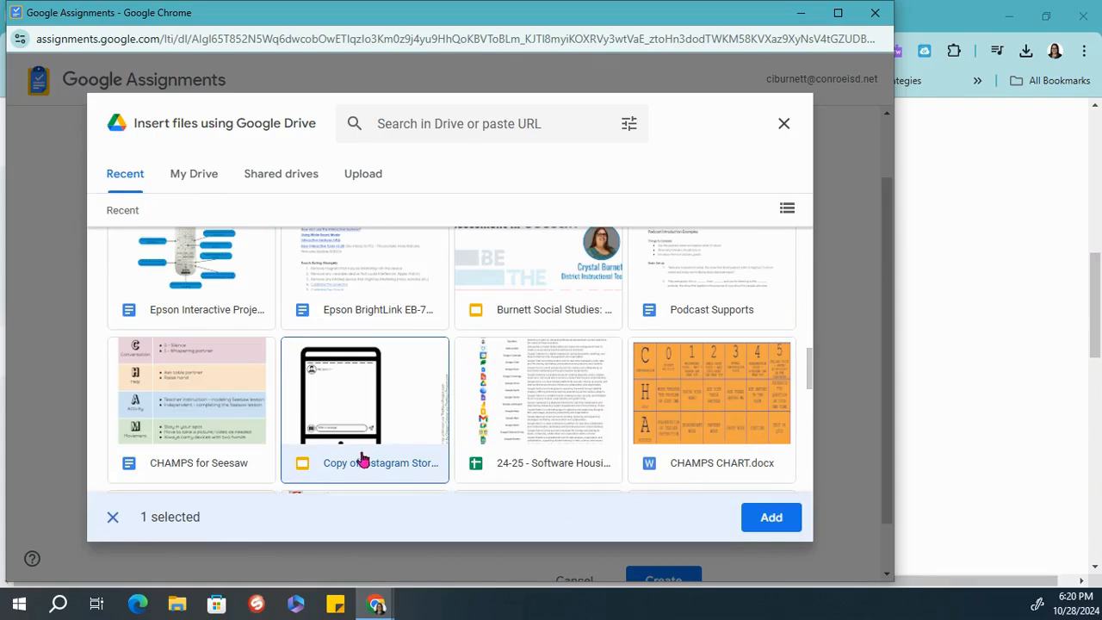
click(779, 530)
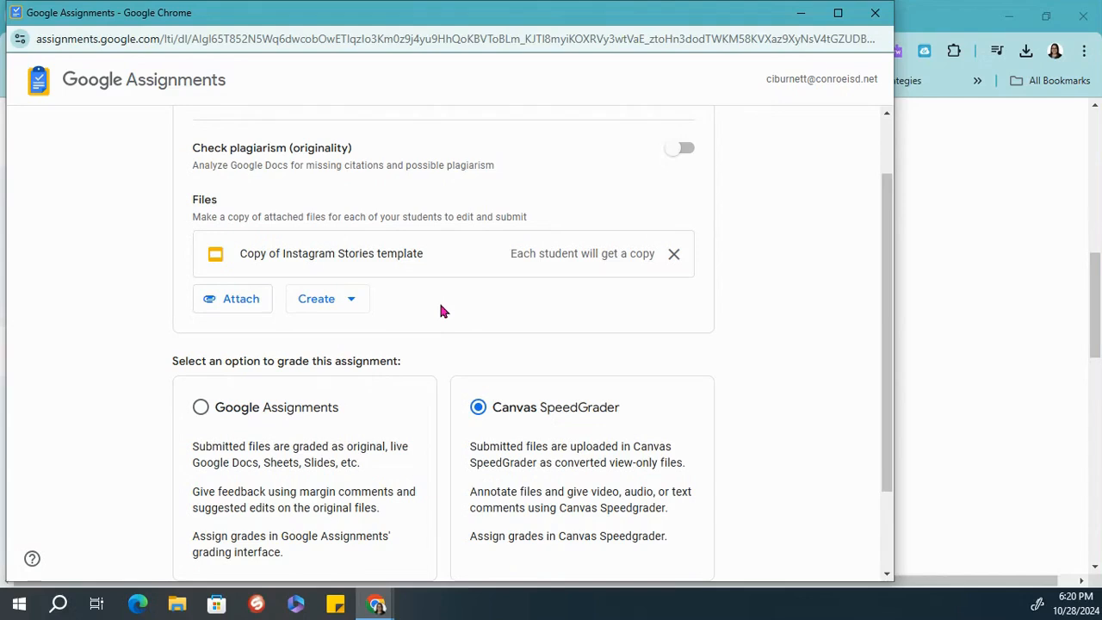
Create the Google assignment with Canvas SpeedGrader grading and confirm Google Assignments as the external tool
scroll(441, 310, down, 2)
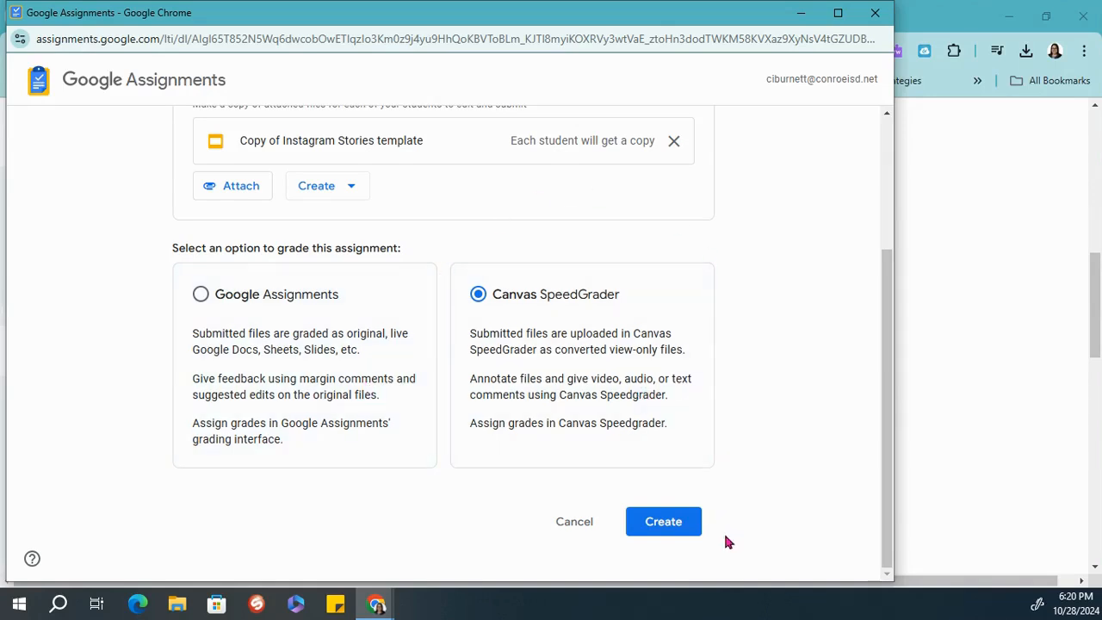
click(688, 532)
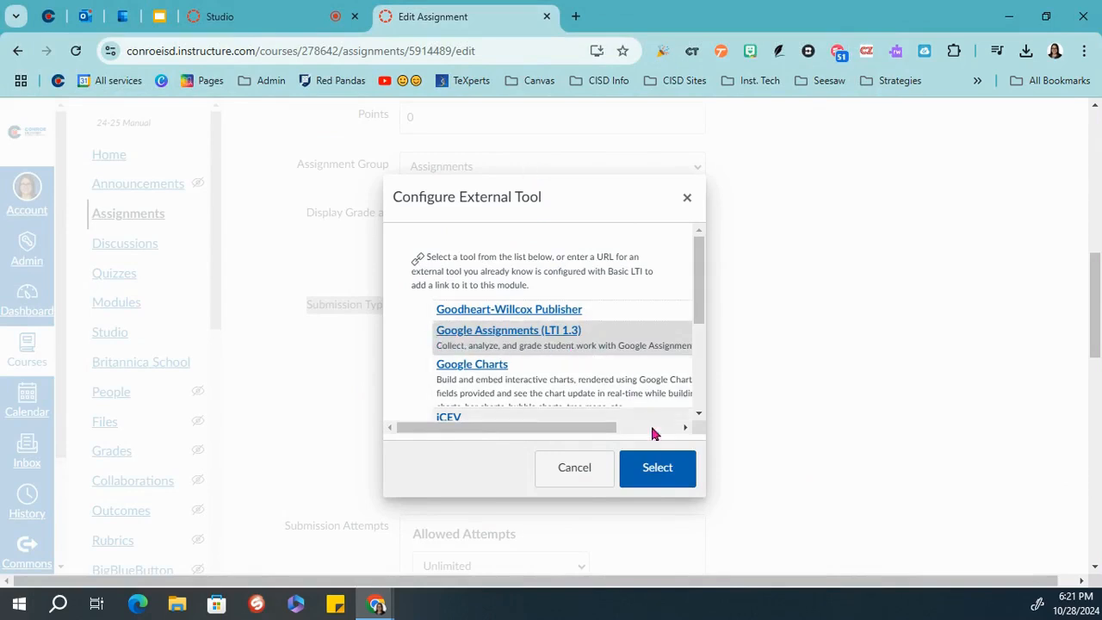
click(658, 474)
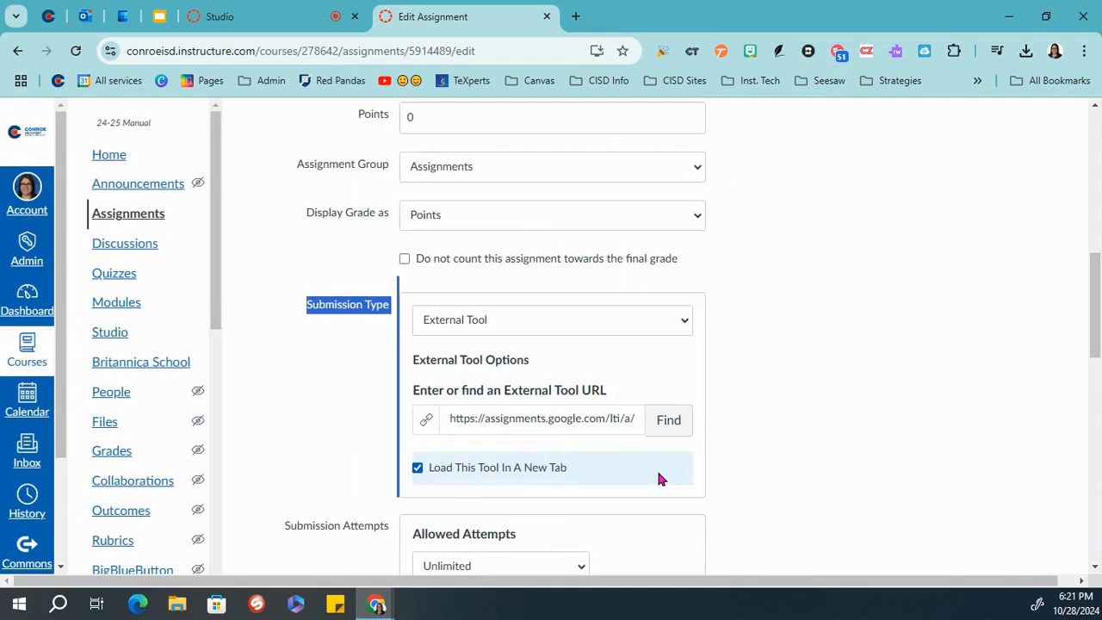
Check the external tool URL and make sure Load This Tool In A New Tab is enabled
click(531, 420)
triple_click(529, 420)
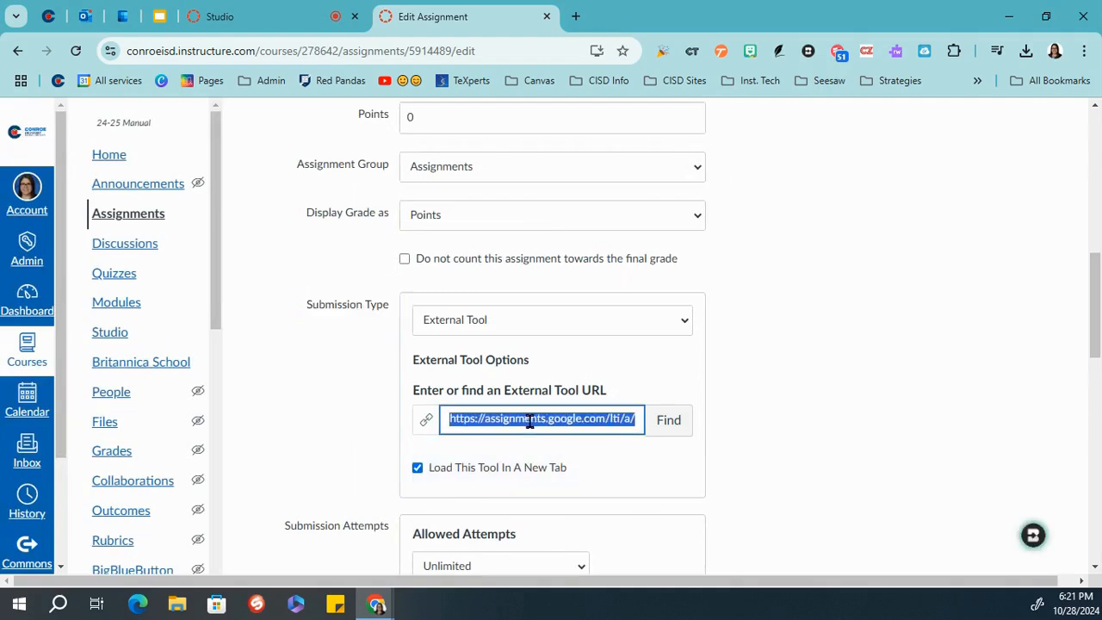
click(726, 450)
scroll(710, 462, down, 1)
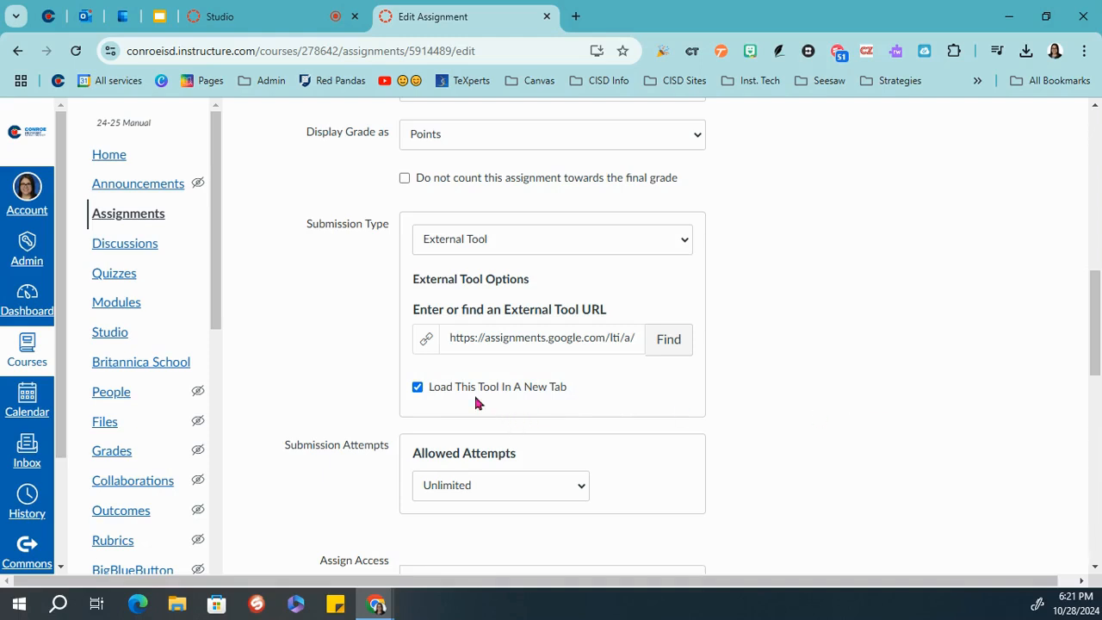
click(417, 387)
click(422, 390)
Save the assignment without publishing it and load Sample Google Assignment in a new window
scroll(771, 418, down, 3)
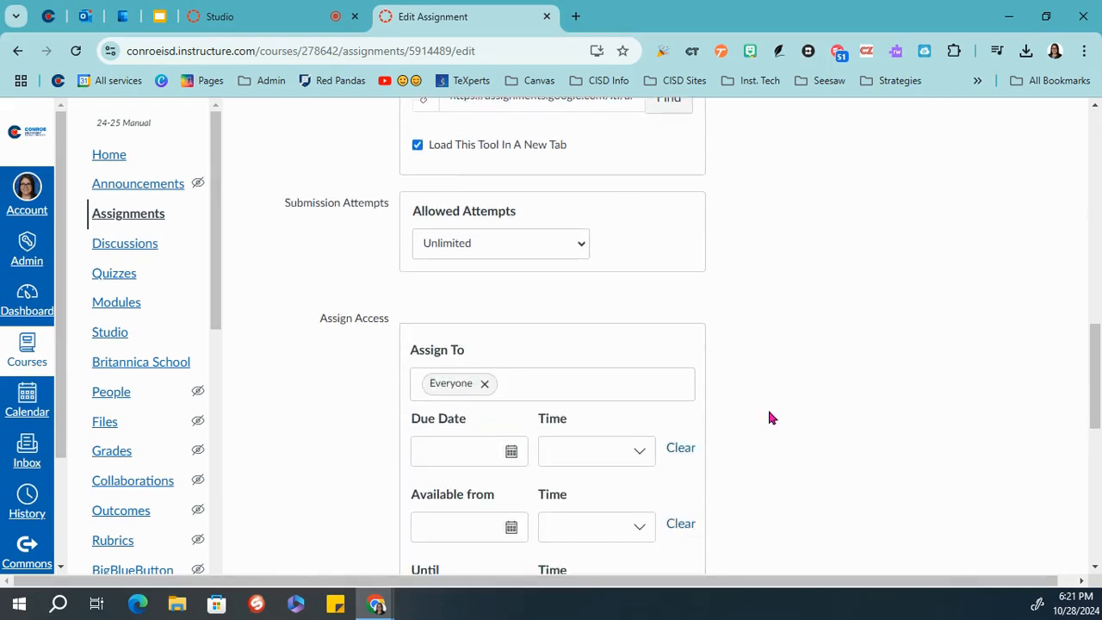
scroll(770, 417, down, 1)
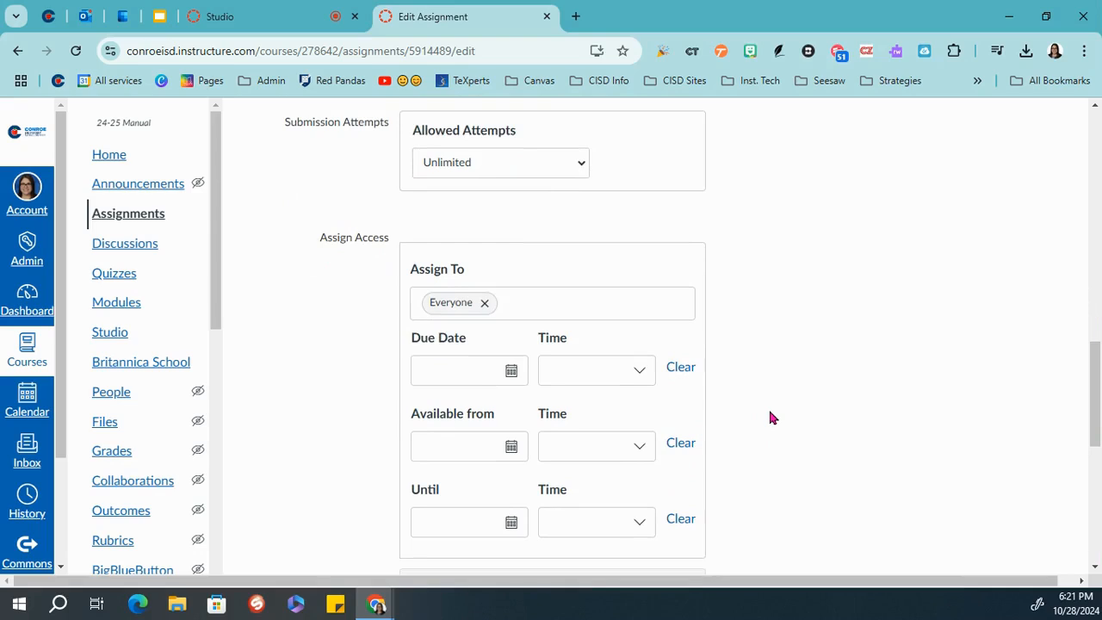
scroll(770, 417, down, 2)
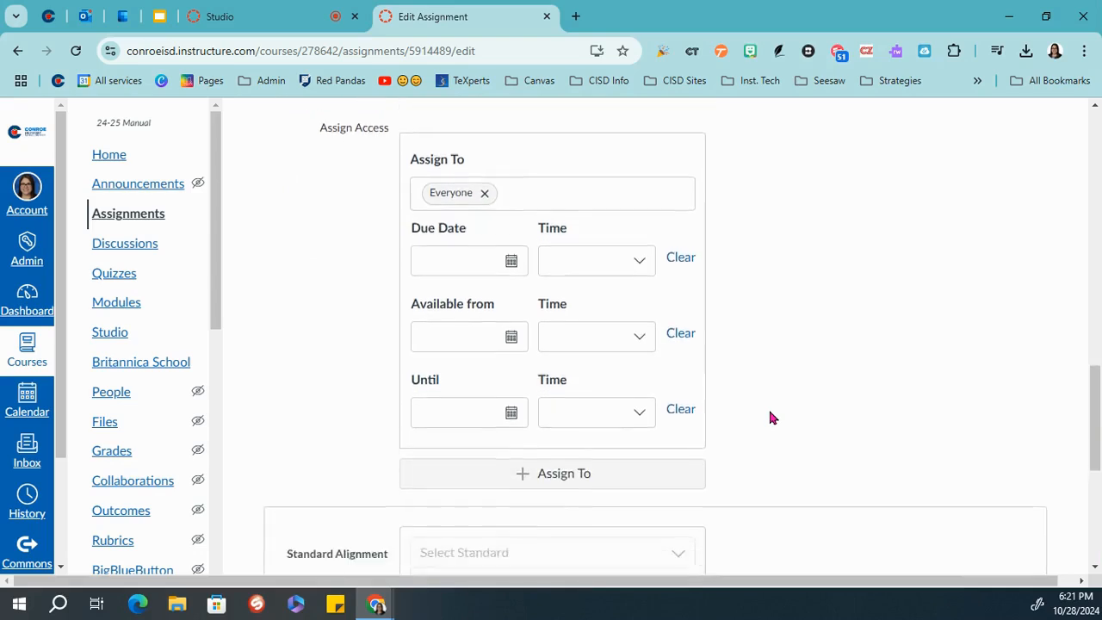
scroll(771, 417, down, 4)
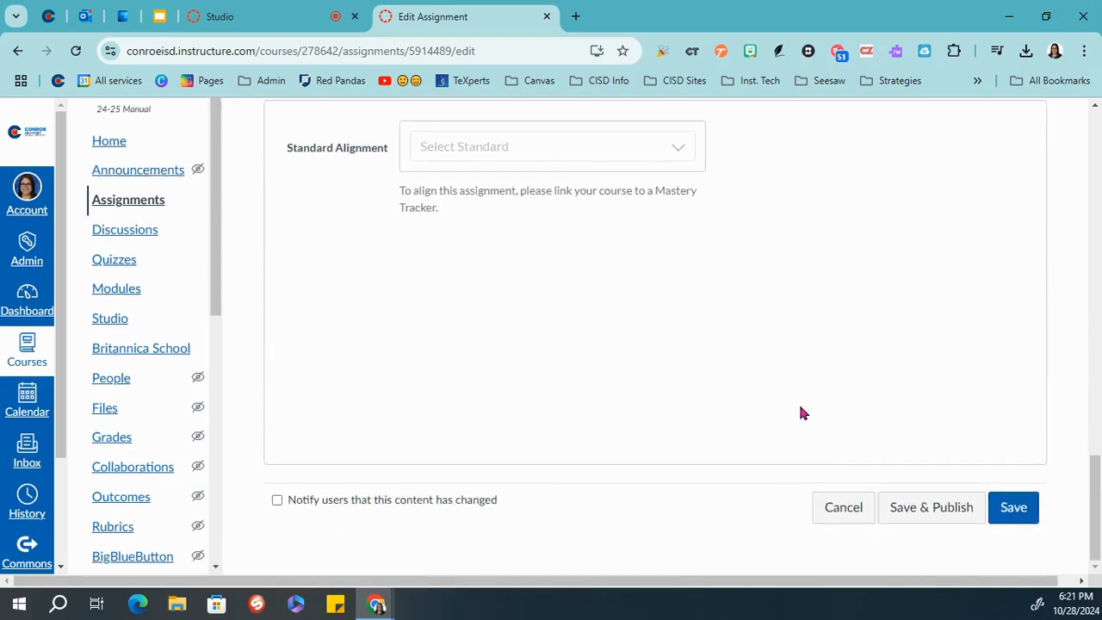
click(1014, 513)
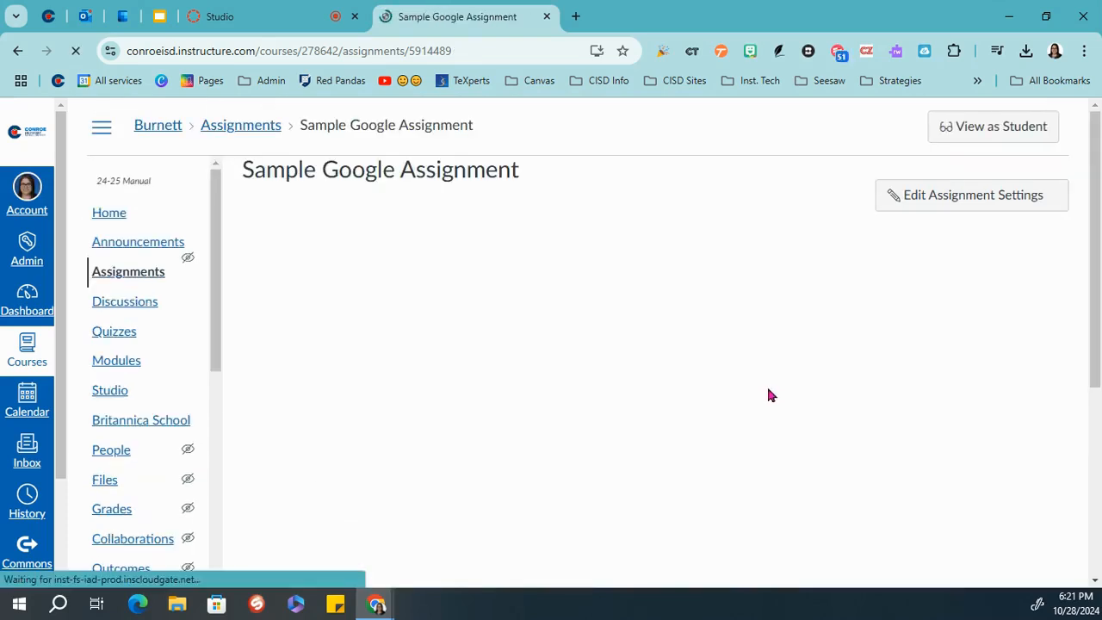
click(325, 254)
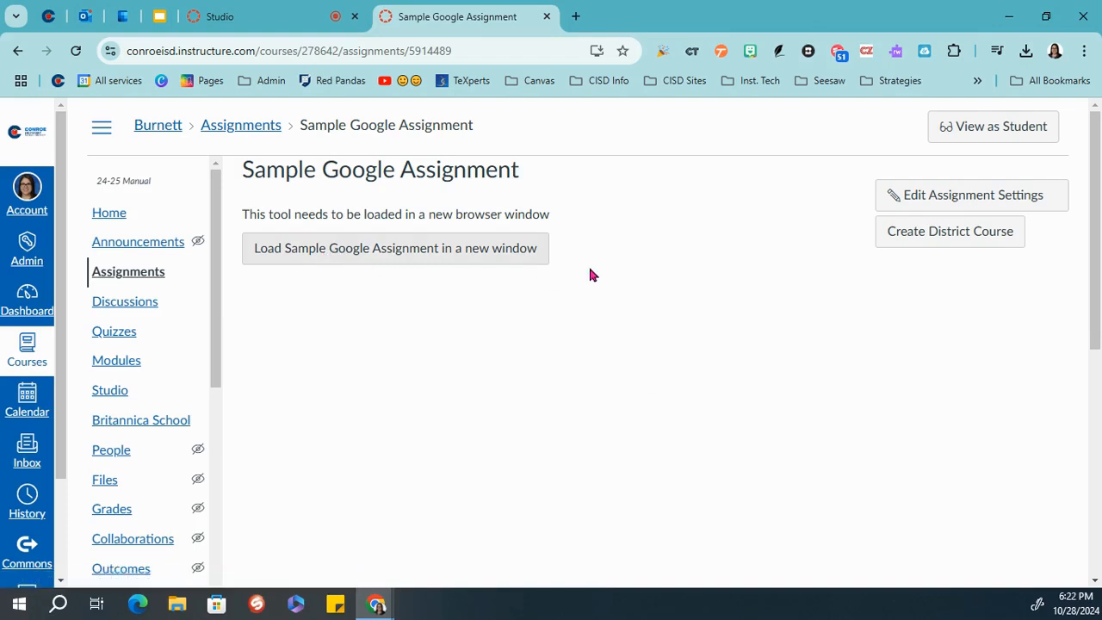